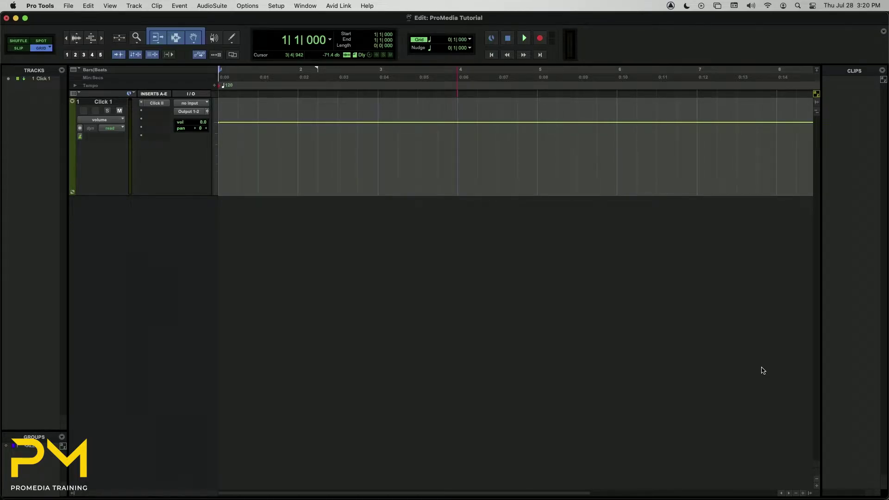
Show the floating Transport with Conductor left on, and move it to the top right.
key(super+KP_1)
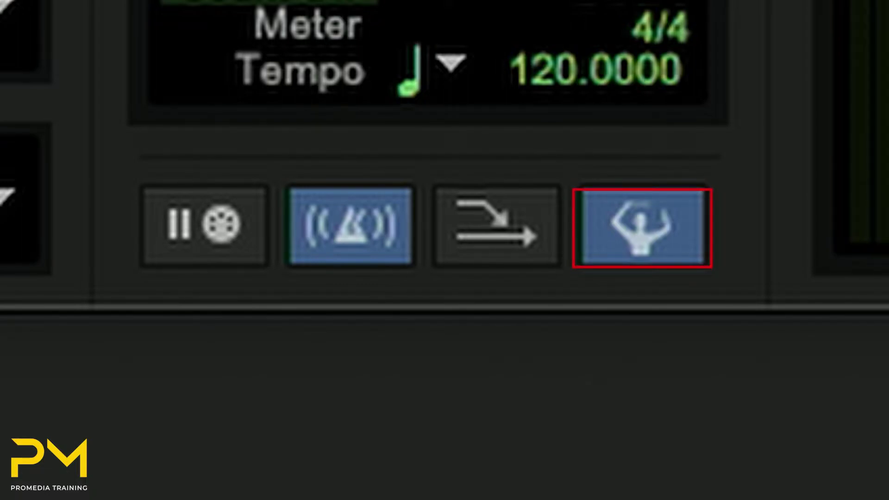
click(677, 245)
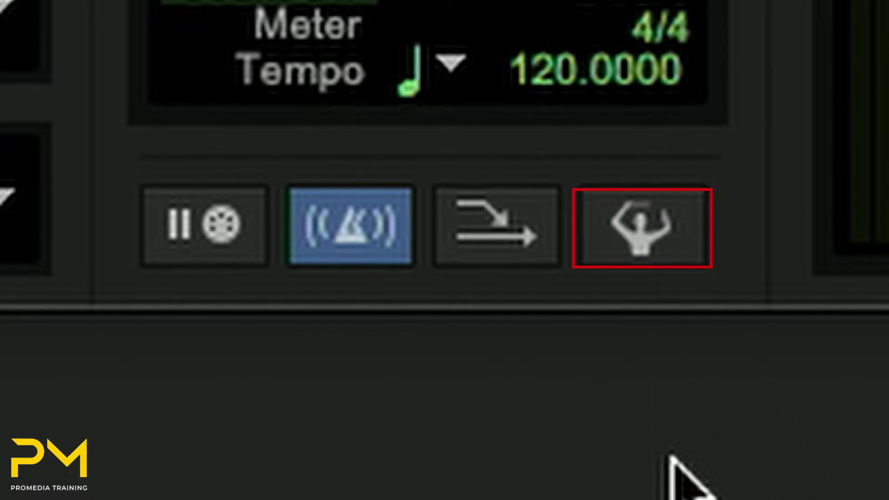
click(671, 249)
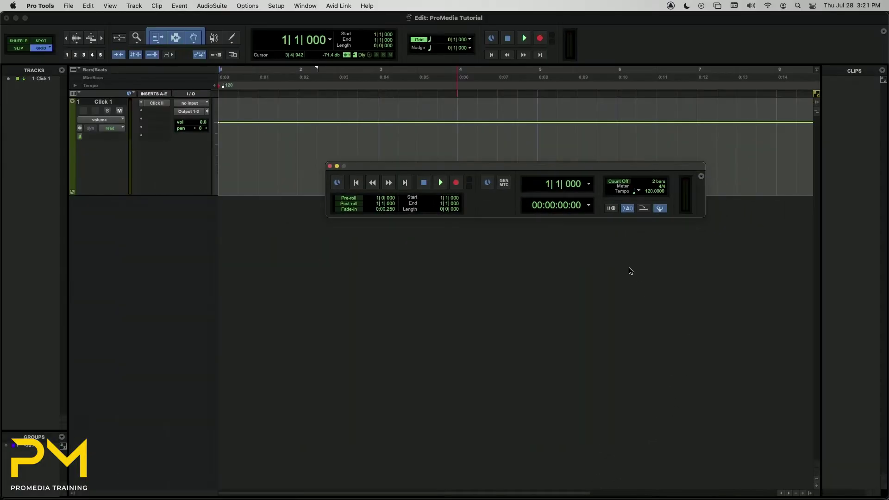
drag(490, 166, 643, 31)
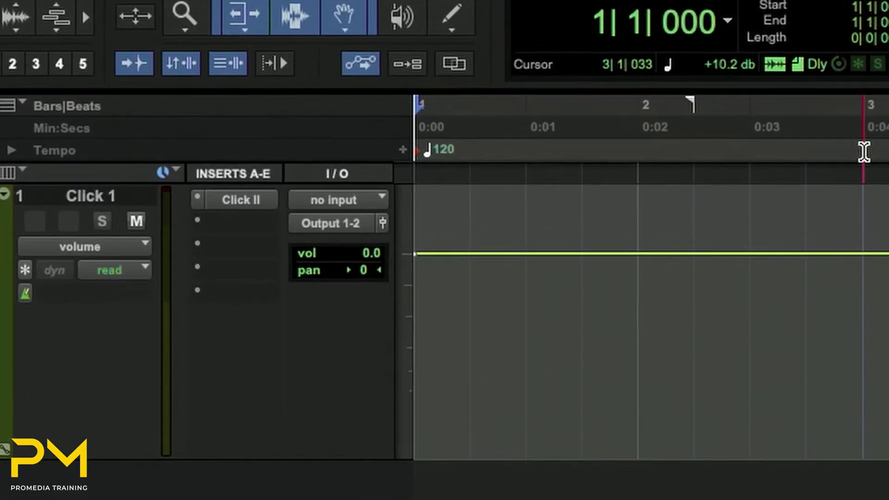
Put the edit position at bar 3, cancelling the Tempo Change dialog so tempo stays 120.
click(465, 96)
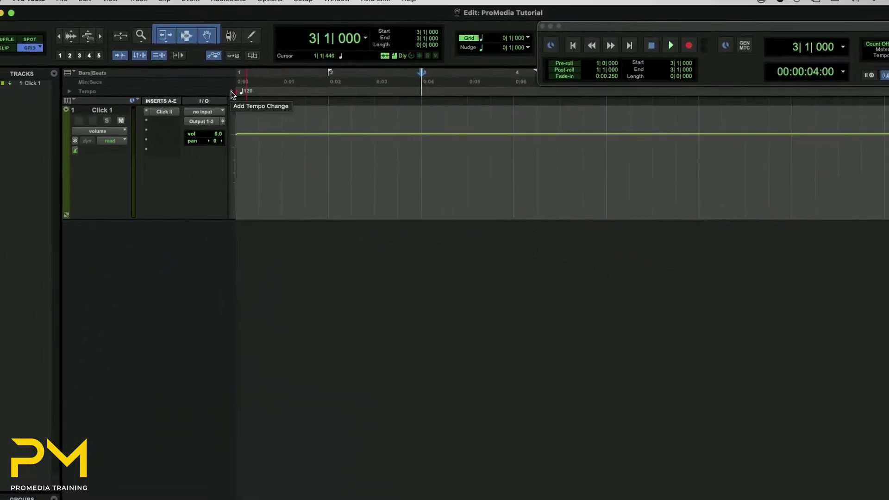
click(231, 95)
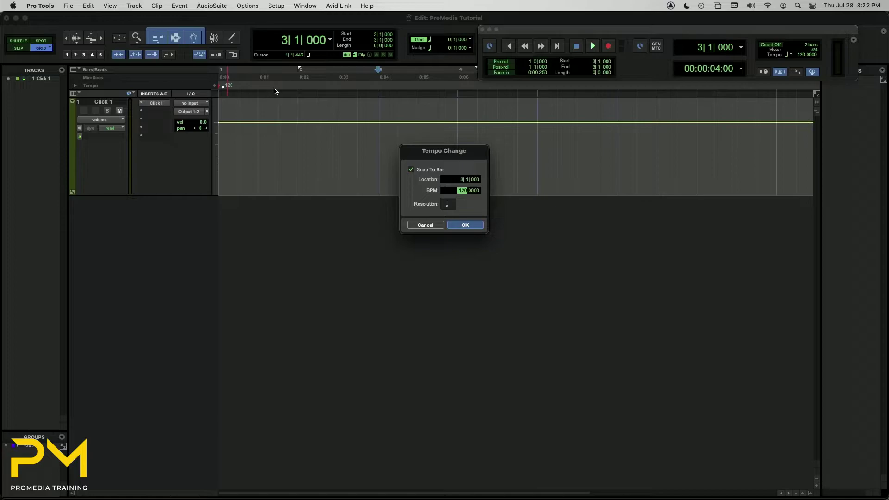
click(425, 225)
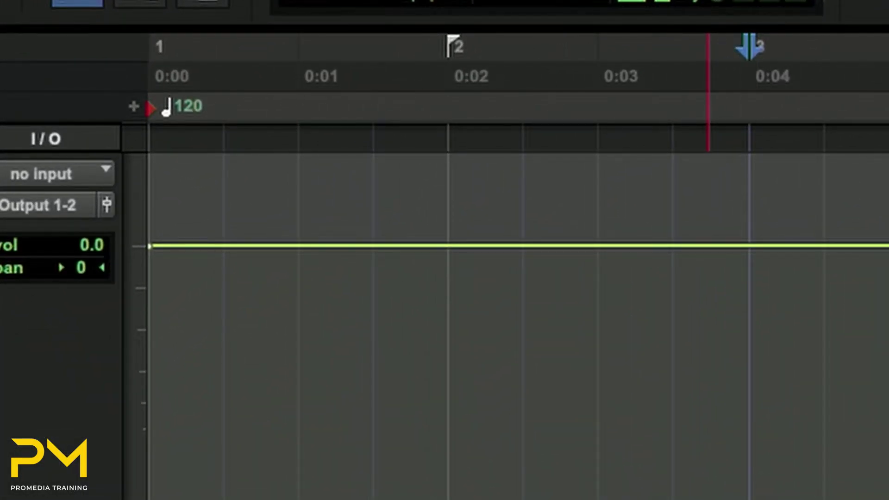
Insert a 110 BPM tempo change at bar 3 of the Tempo ruler.
click(750, 111)
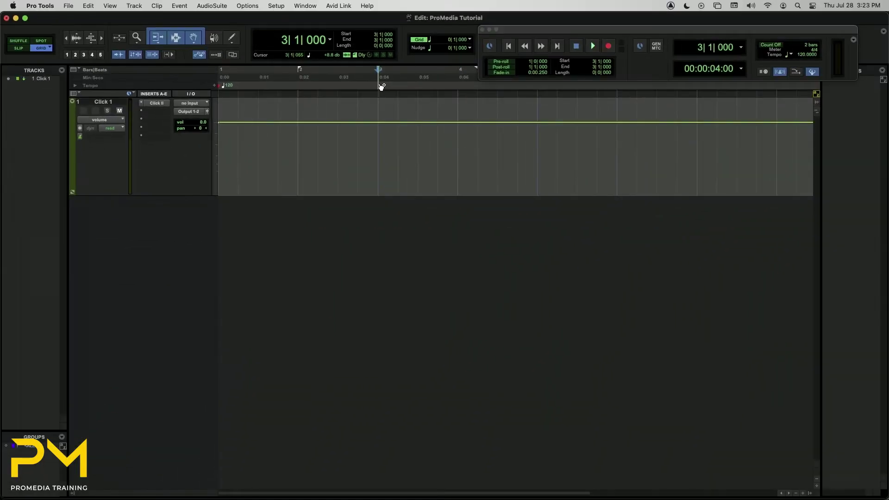
click(381, 87)
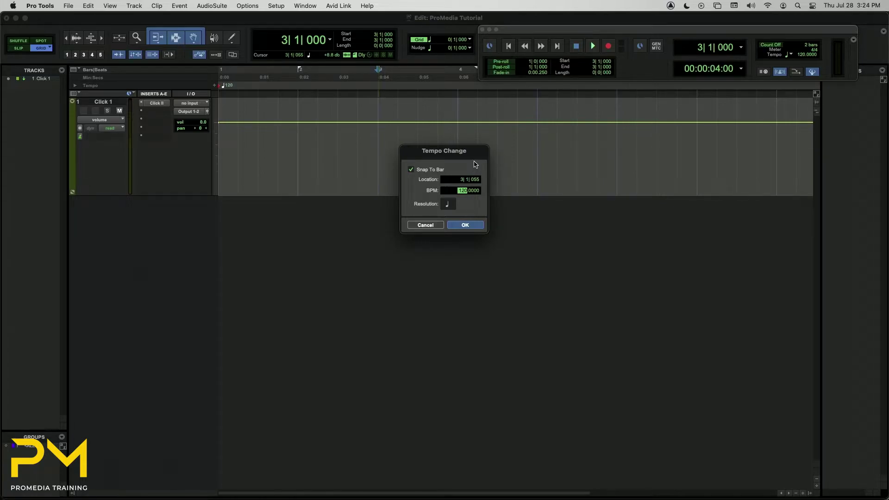
text(110)
click(463, 225)
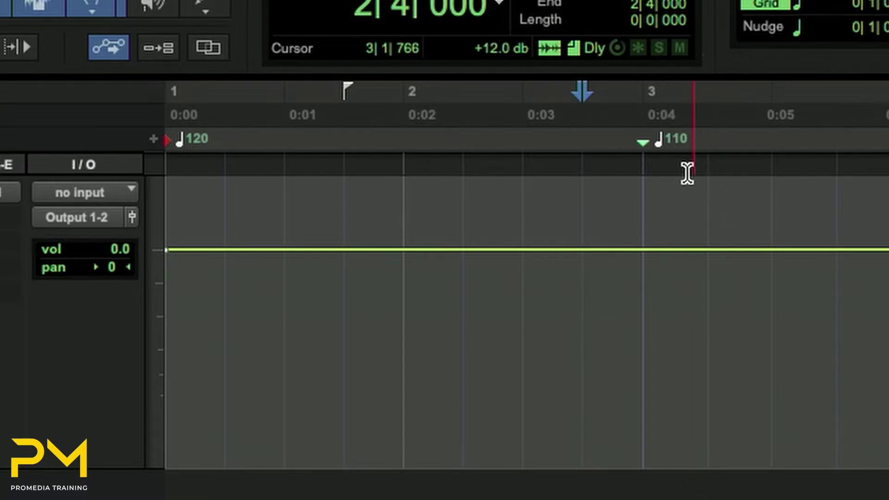
mouse_move(647, 151)
mouse_down()
mouse_move(688, 150)
mouse_move(676, 159)
mouse_move(565, 159)
mouse_move(625, 150)
mouse_up()
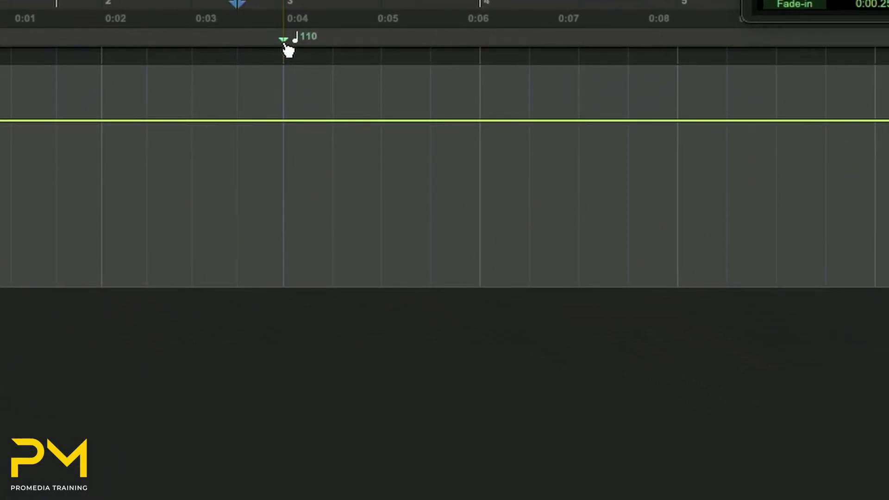
double_click(283, 44)
click(462, 254)
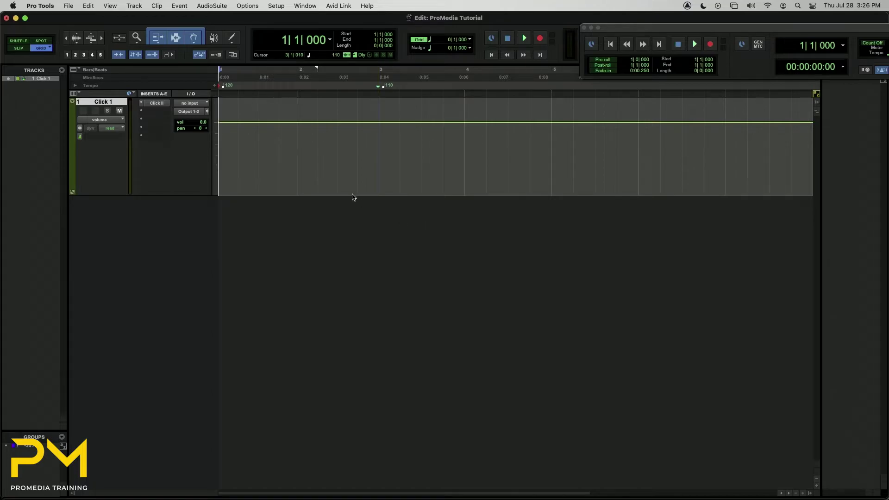
Turn on the Tempo Editor ruler from View > Rulers.
click(114, 6)
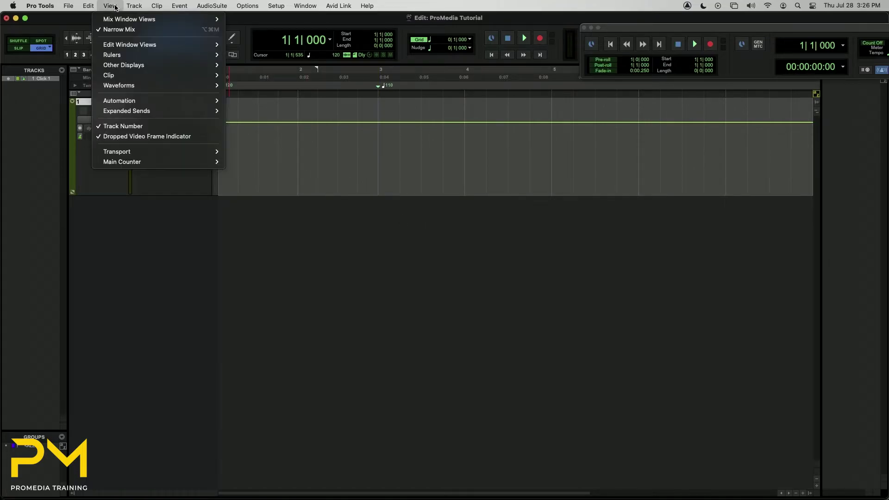
mouse_move(142, 56)
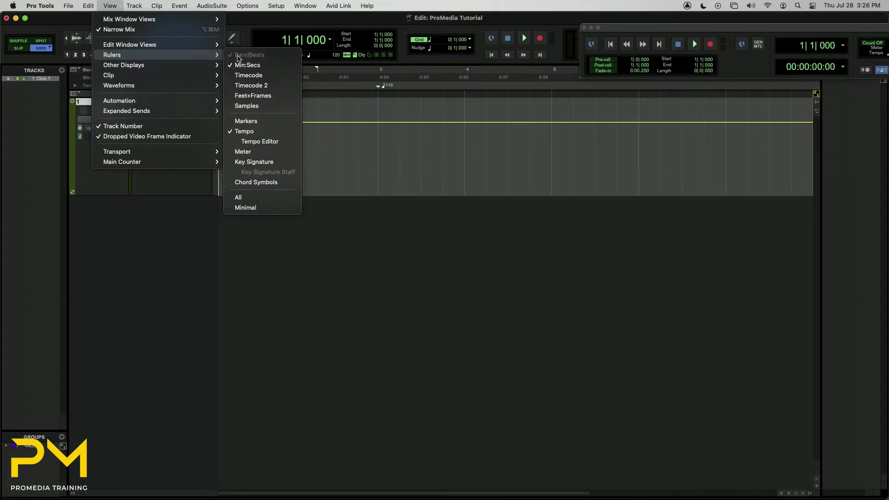
click(279, 142)
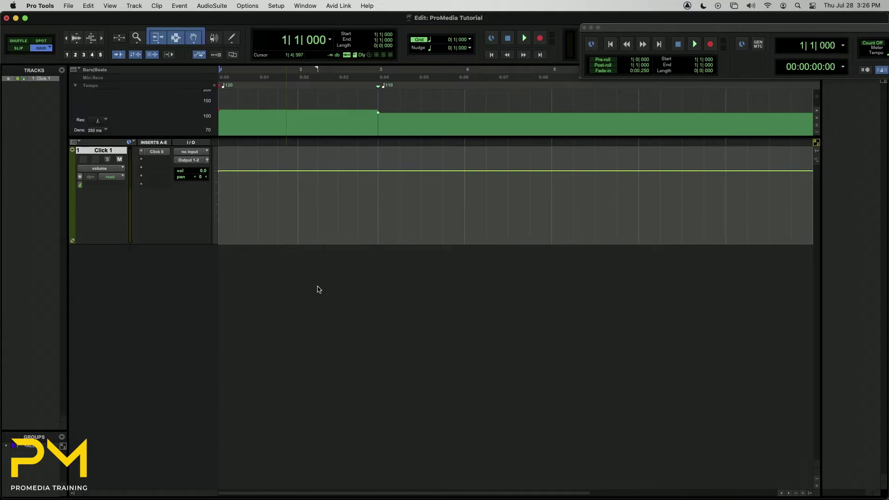
click(75, 86)
click(75, 86)
mouse_move(377, 116)
mouse_down()
mouse_move(351, 119)
mouse_move(434, 121)
mouse_move(304, 125)
mouse_move(375, 131)
mouse_up()
mouse_move(380, 115)
mouse_down()
mouse_move(380, 100)
mouse_move(379, 127)
mouse_move(379, 105)
mouse_move(379, 115)
mouse_up()
alt+click(380, 109)
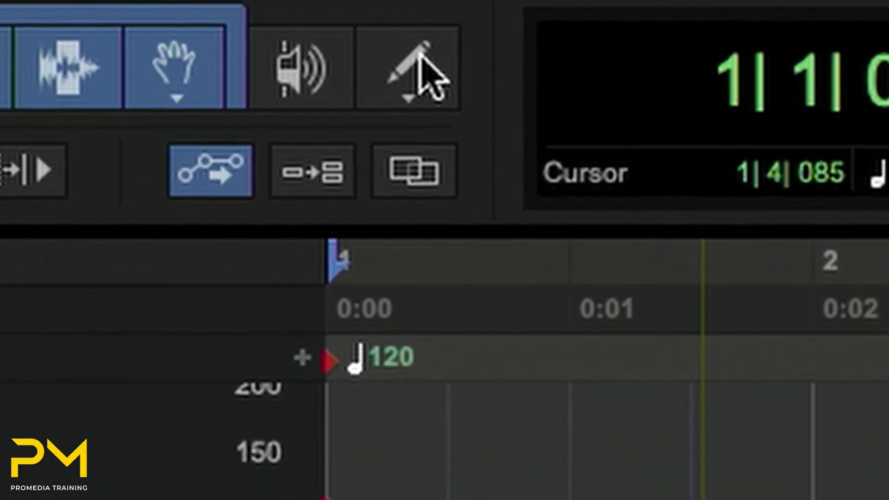
With the Pencil in Line mode, draw a tempo line from 120 BPM at bar 1 to bar 3.
click(420, 58)
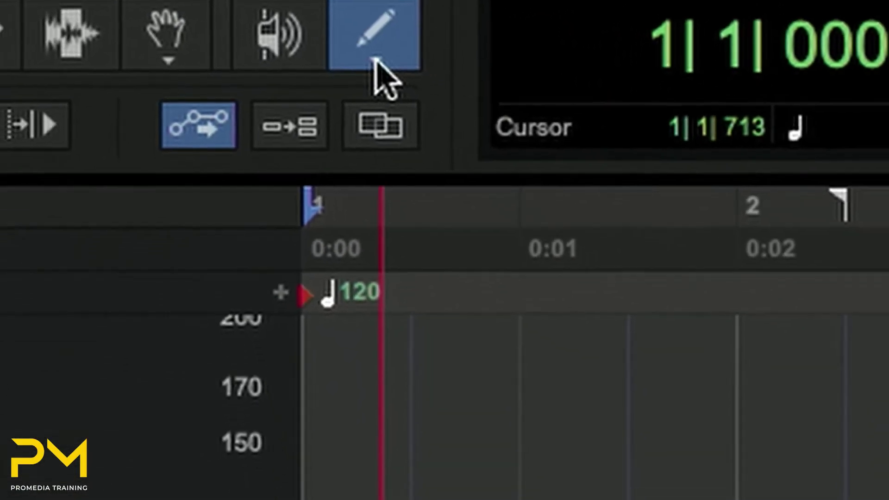
click(376, 60)
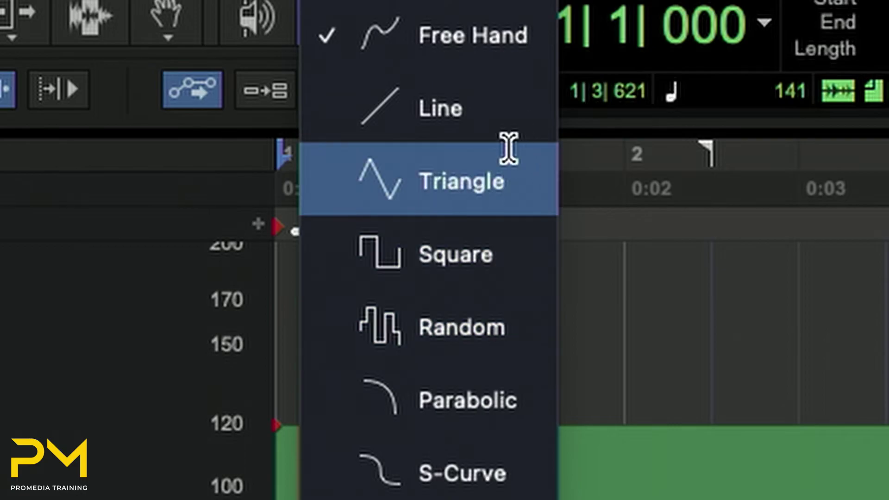
click(507, 114)
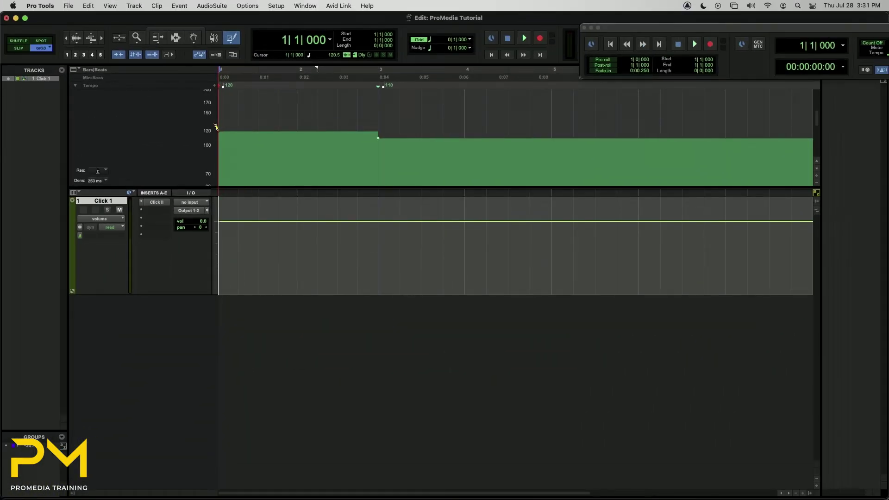
drag(218, 130, 378, 137)
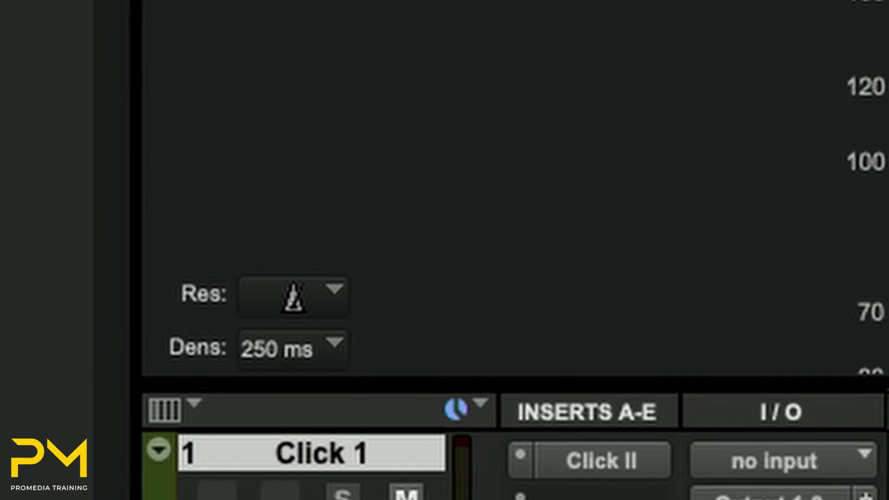
Keep the breakpoint density at 250 ms and select the Trim tool.
click(330, 351)
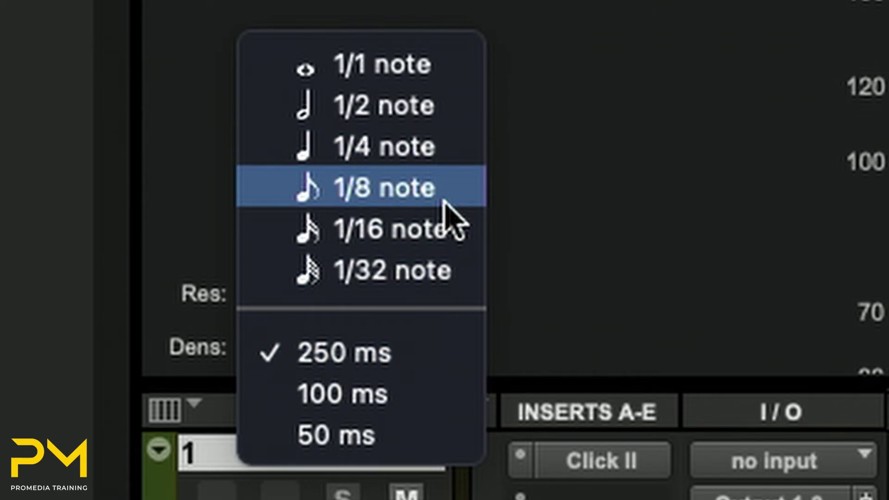
click(450, 352)
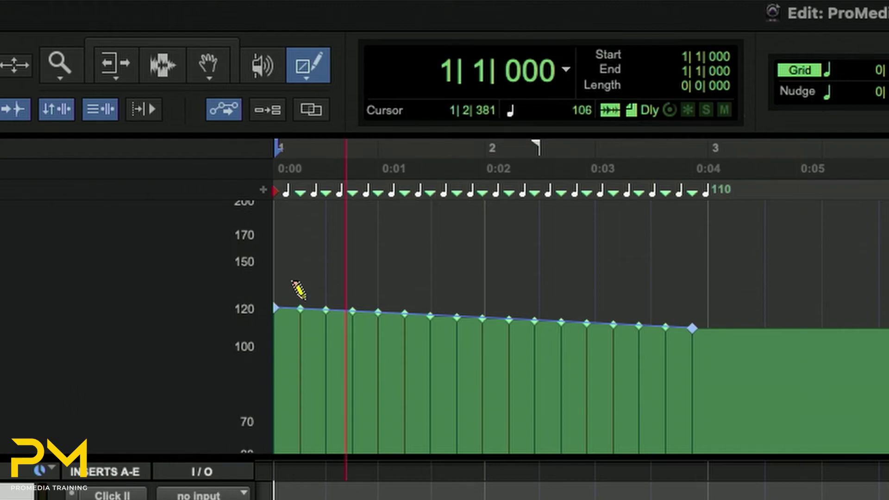
click(125, 69)
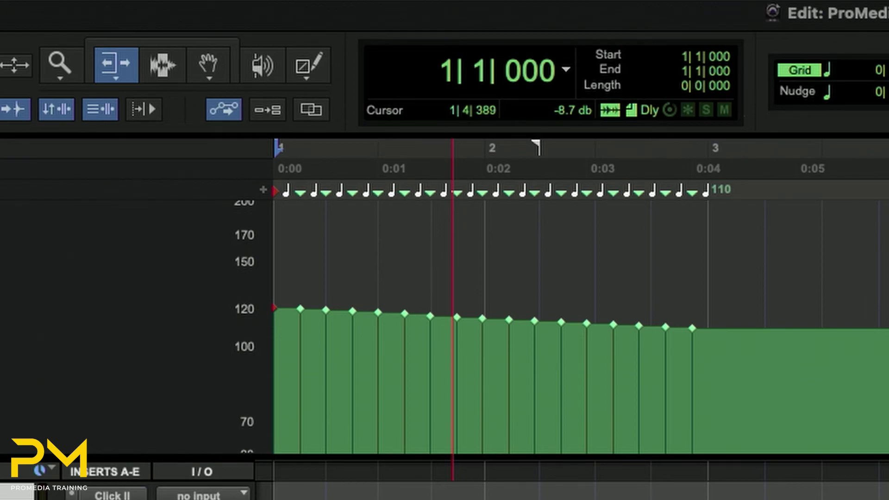
Select bars 1–3 in the Tempo Editor and trim the ramp down to end near 83 BPM.
click(169, 65)
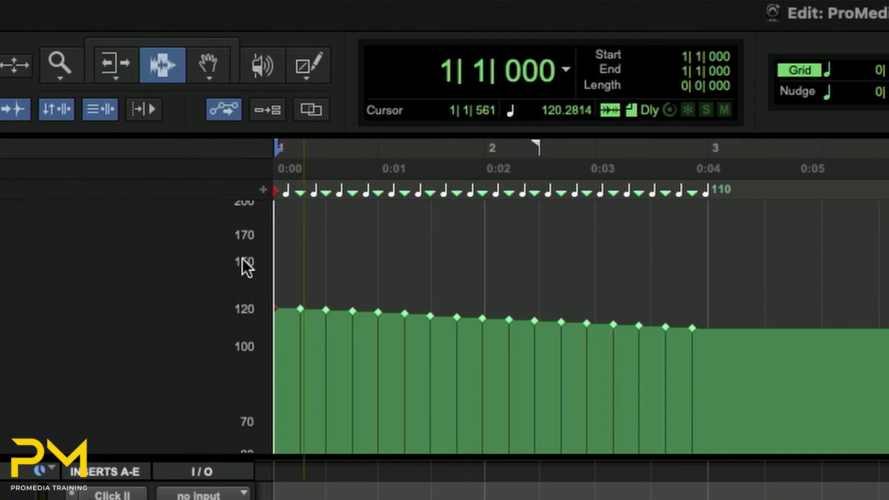
mouse_move(273, 337)
mouse_down()
mouse_move(440, 371)
mouse_move(696, 392)
mouse_move(698, 415)
mouse_up()
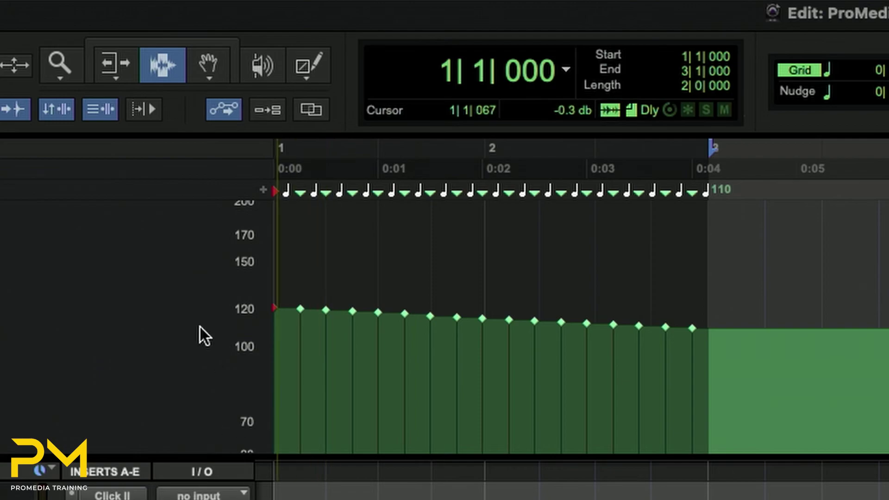
click(128, 67)
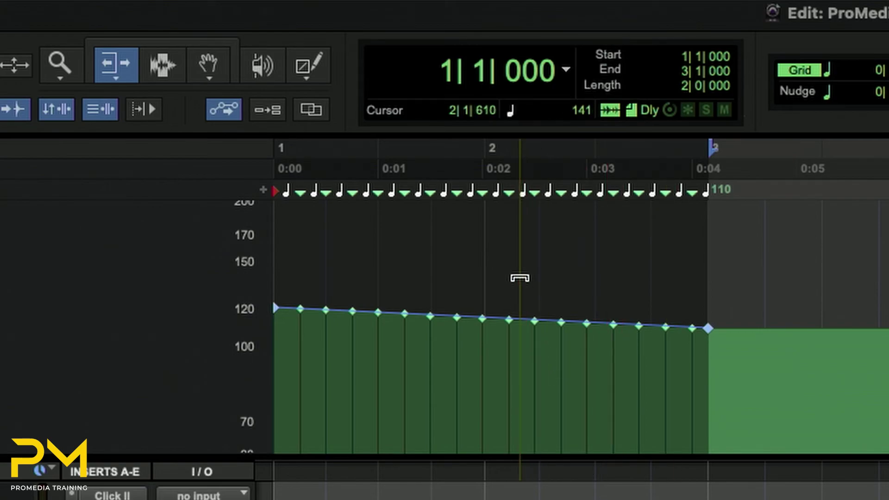
mouse_move(517, 284)
mouse_down()
mouse_move(518, 347)
mouse_move(526, 240)
mouse_move(516, 276)
mouse_up()
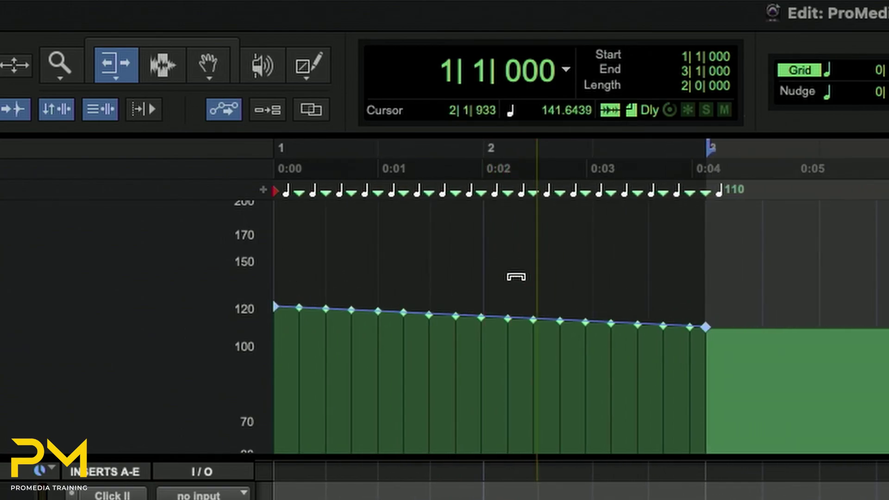